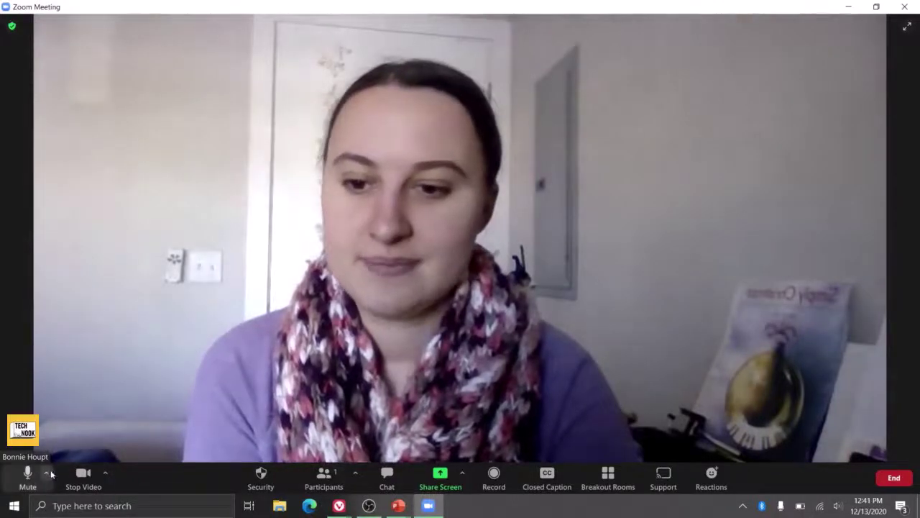
Step: In the meeting's audio settings, turn off automatic microphone volume adjustment and set background noise suppression to Low
click(47, 472)
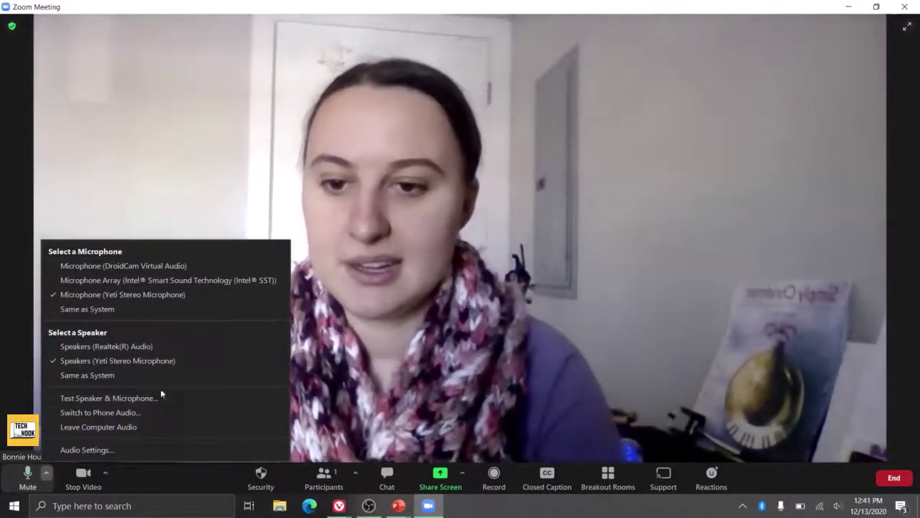
click(120, 447)
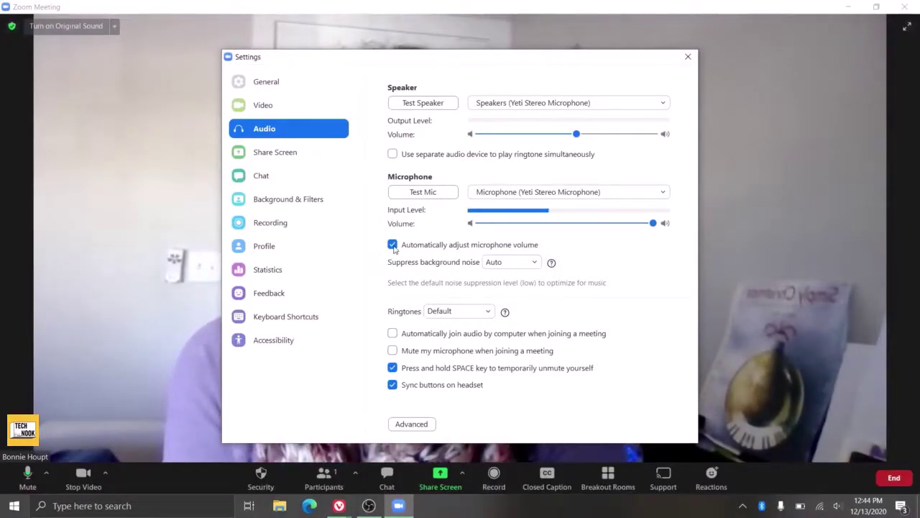
click(393, 246)
click(509, 263)
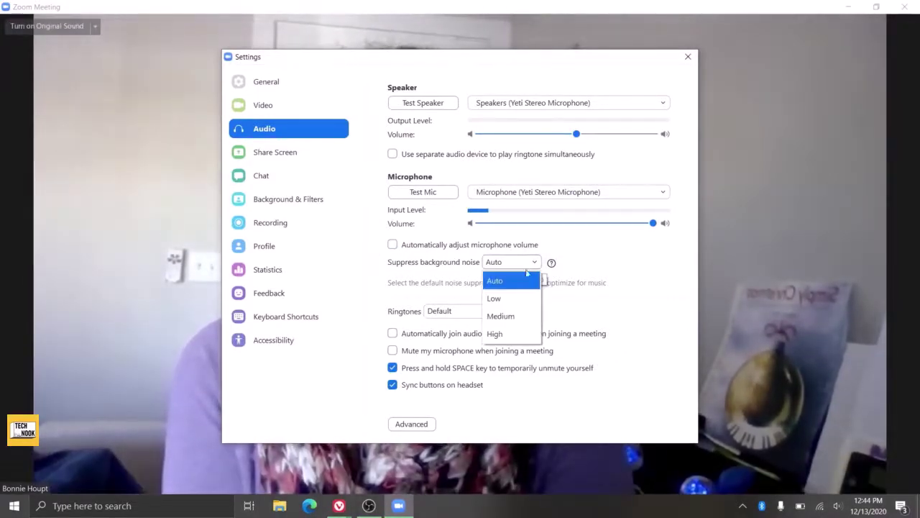
click(509, 297)
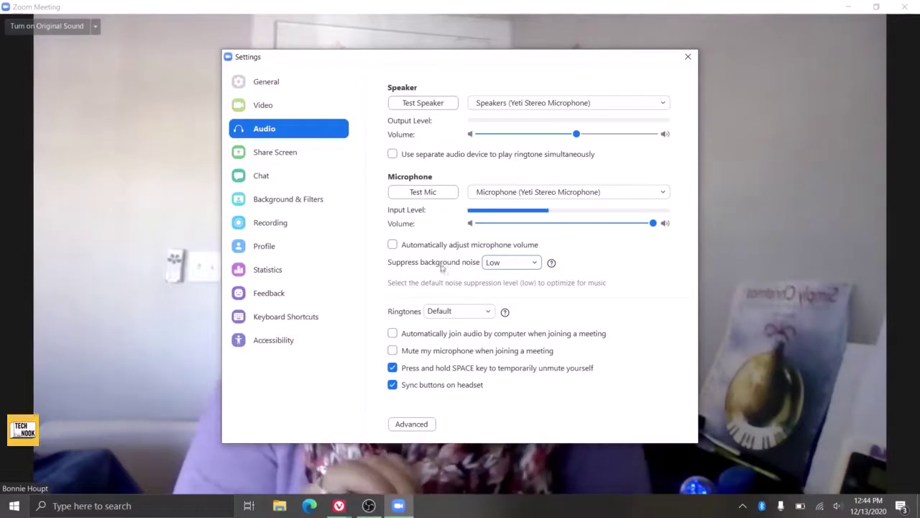
Step: Review the advanced audio options for original sound, close the settings and turn on Original Sound for the meeting
click(404, 425)
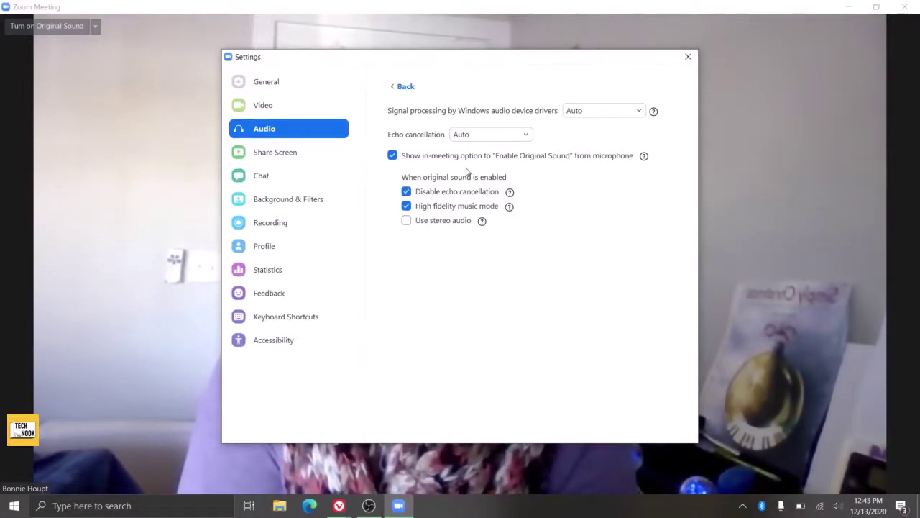
click(689, 59)
click(82, 27)
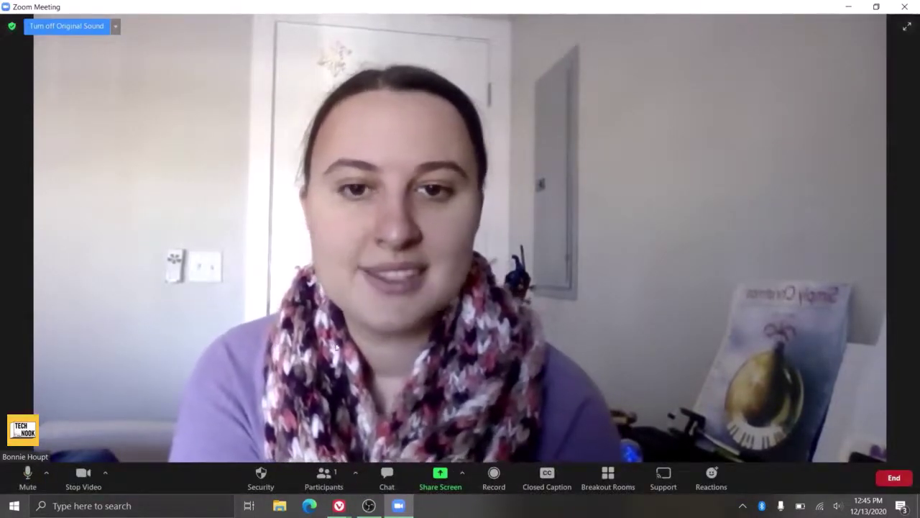
Step: Share the entire screen in the meeting
click(440, 474)
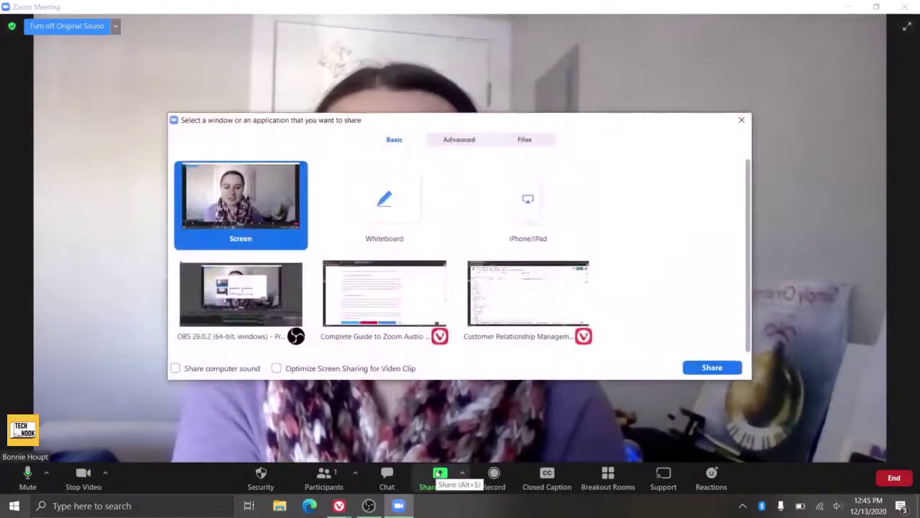
double_click(240, 203)
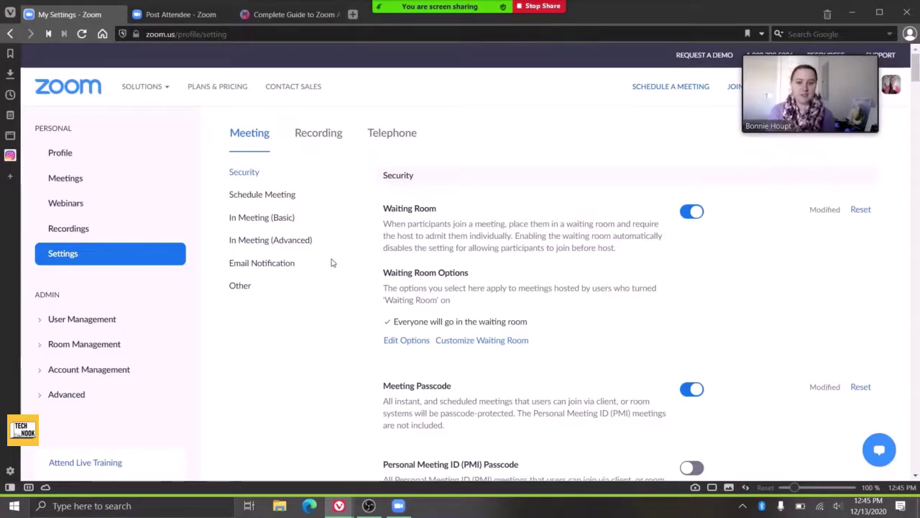
Step: Review the Security and Schedule Meeting options in the account's web settings, through muting all participants when they join
scroll(332, 263, down, 1)
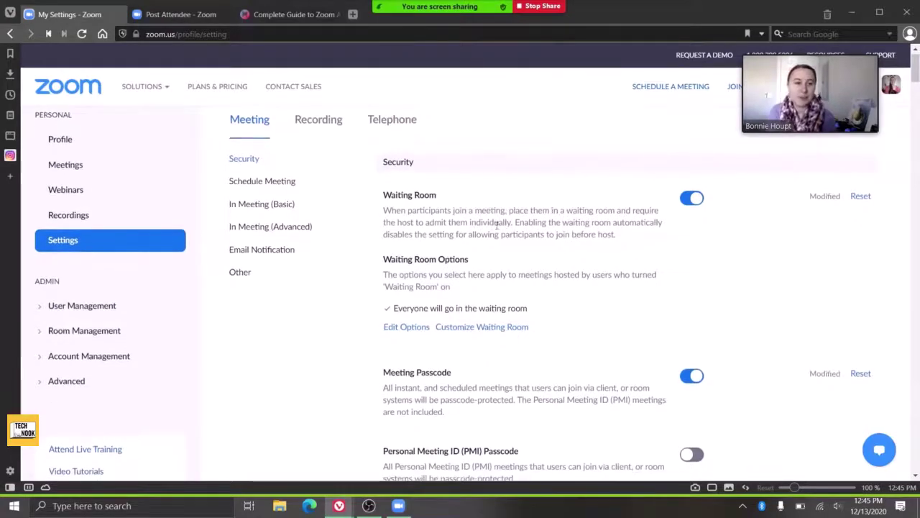
scroll(435, 221, down, 5)
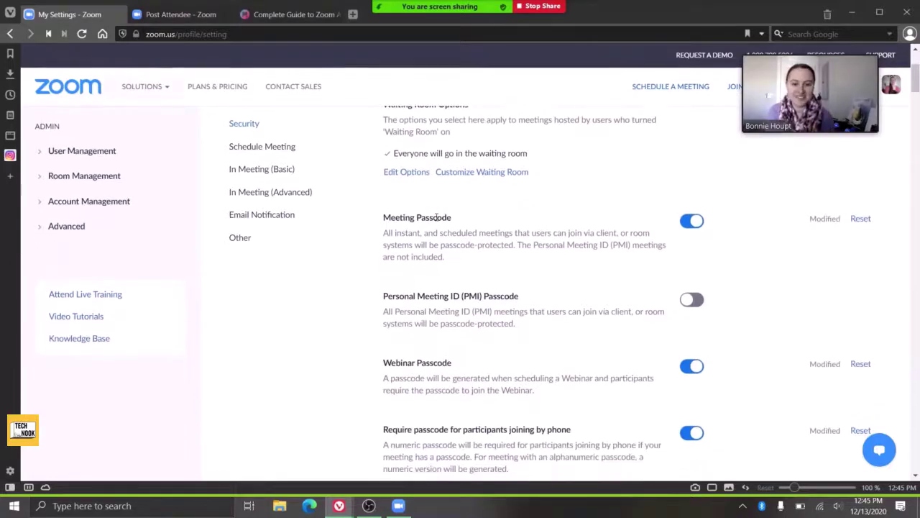
scroll(435, 219, down, 12)
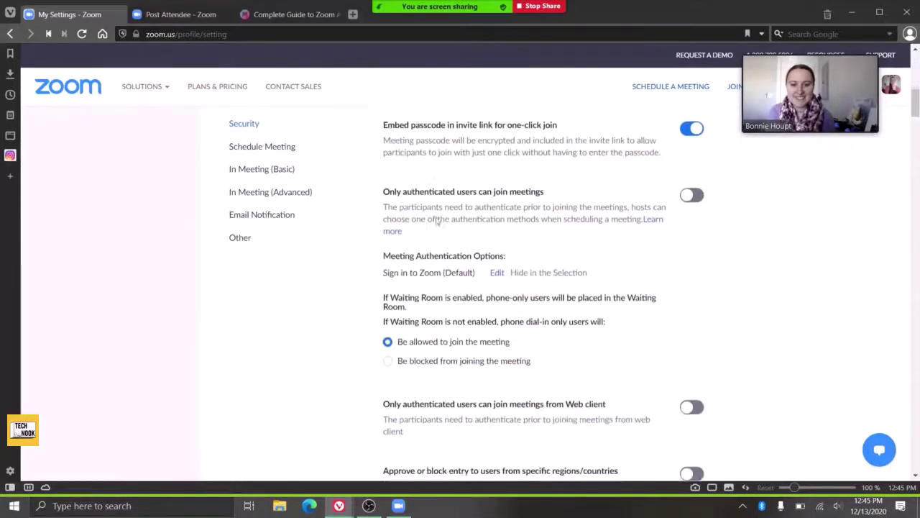
scroll(436, 221, down, 12)
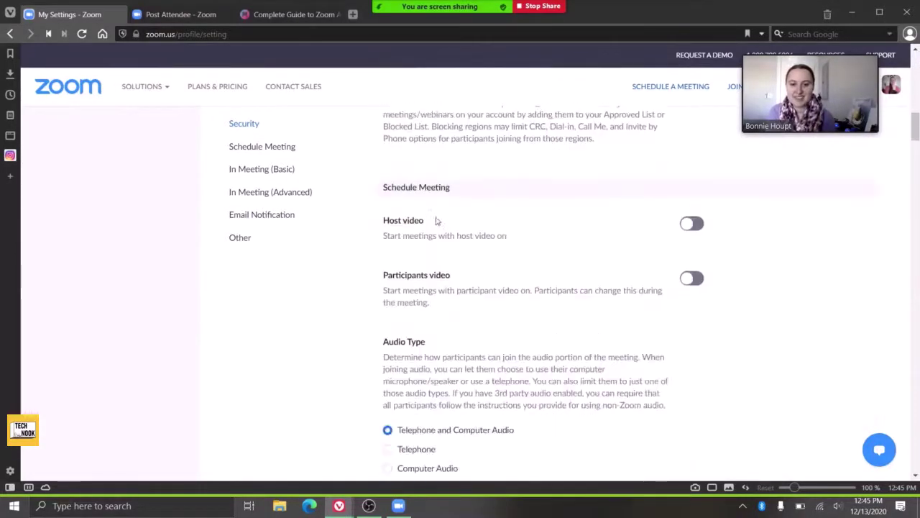
scroll(435, 222, down, 3)
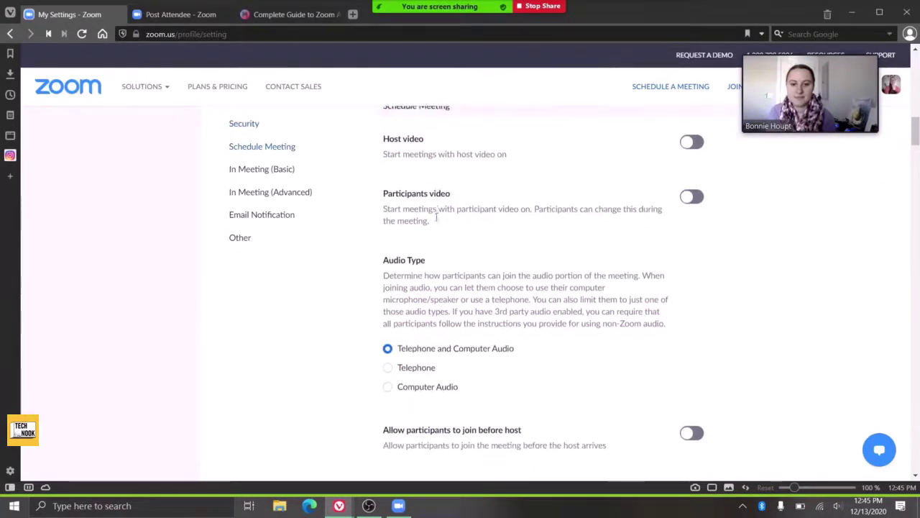
scroll(436, 219, down, 6)
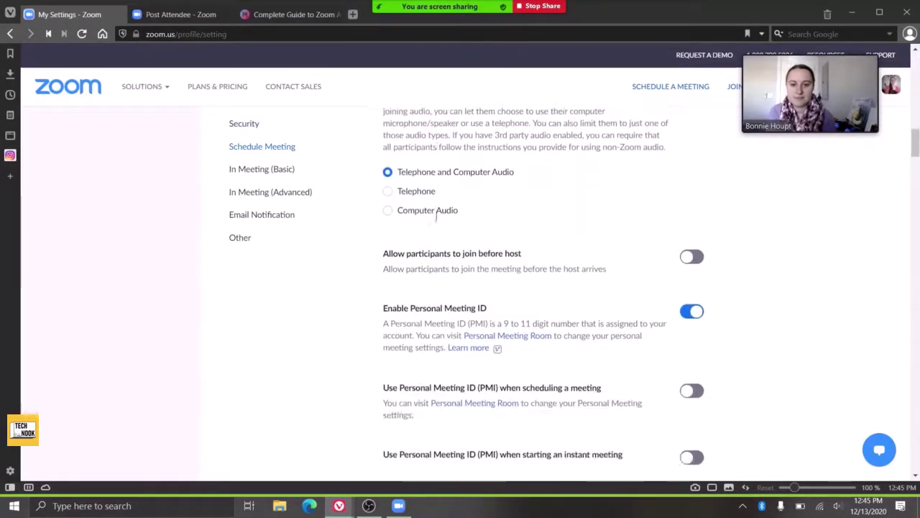
scroll(436, 218, up, 8)
scroll(436, 221, down, 13)
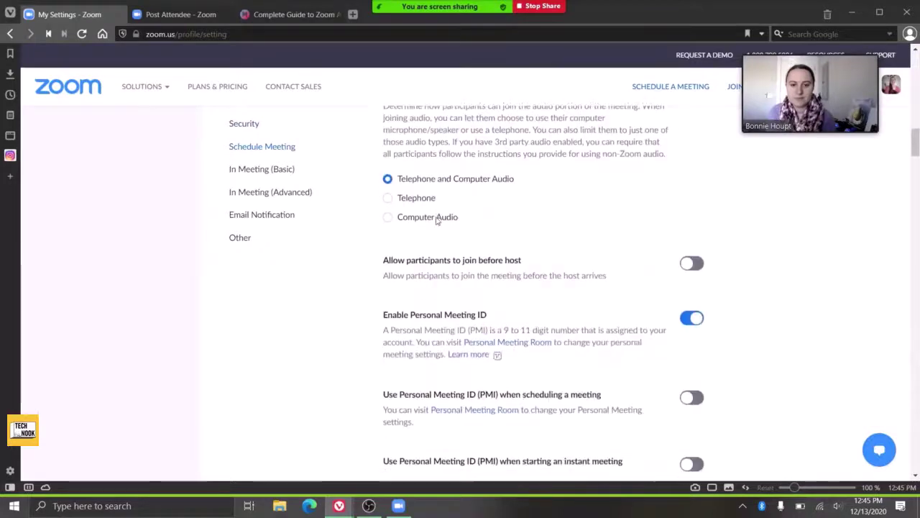
scroll(436, 216, down, 5)
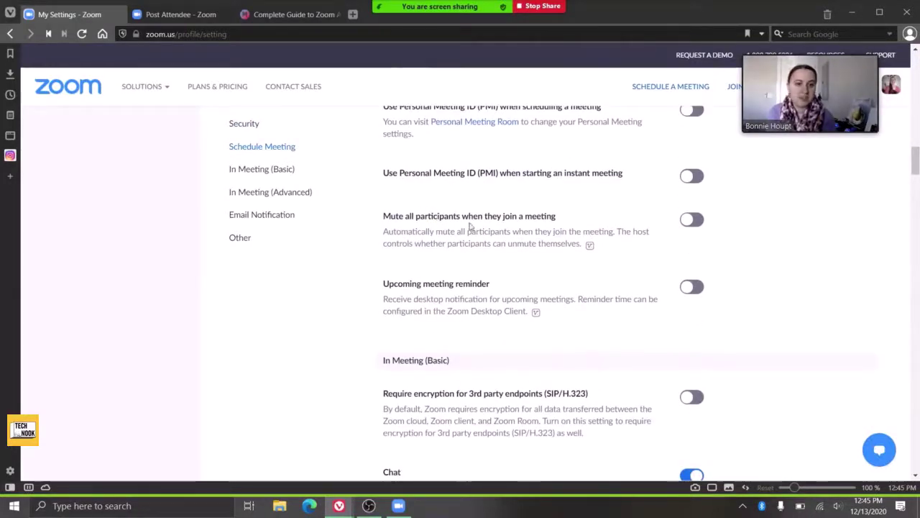
scroll(496, 225, up, 2)
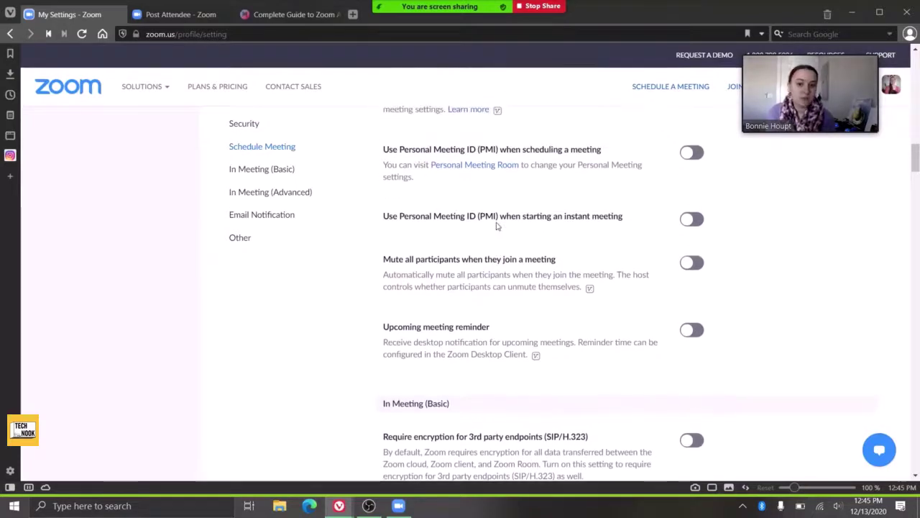
scroll(496, 226, down, 2)
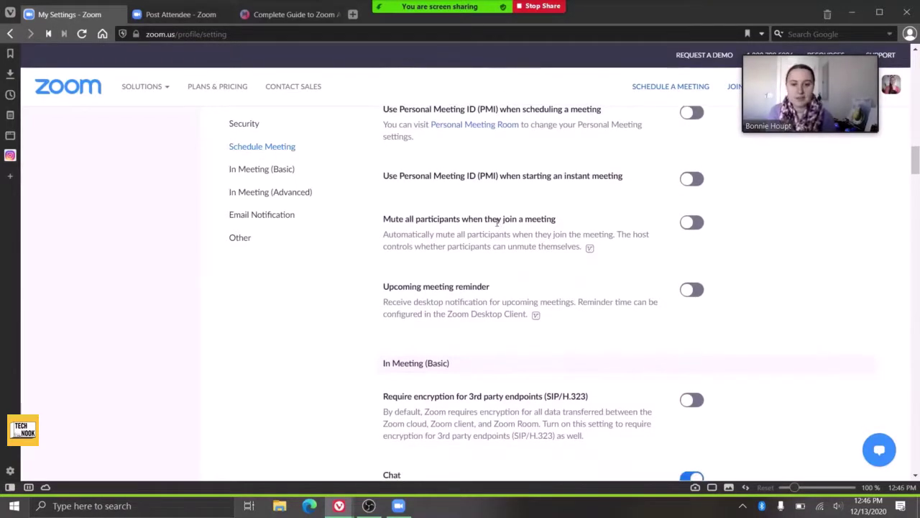
Step: Examine the In Meeting (Basic) options for chat, private chat, file transfer, feedback, co-host and polling
scroll(496, 222, down, 6)
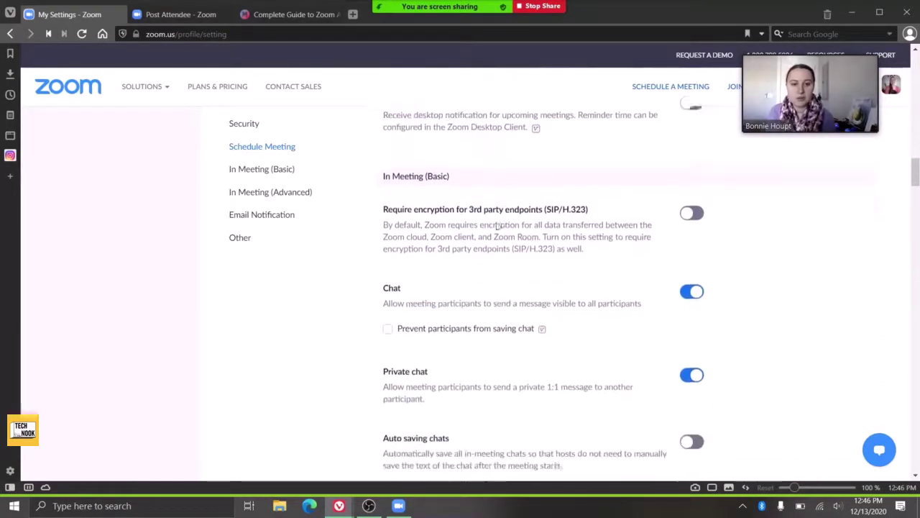
scroll(496, 225, down, 1)
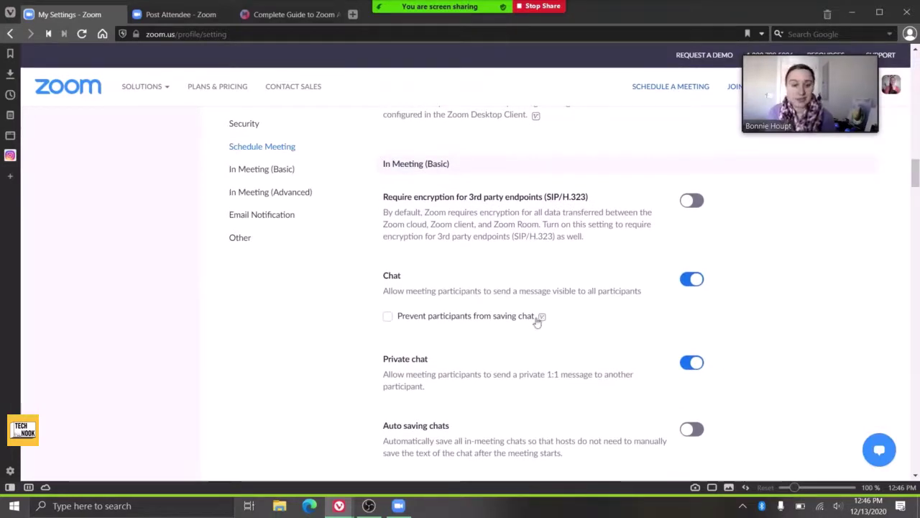
mouse_move(542, 322)
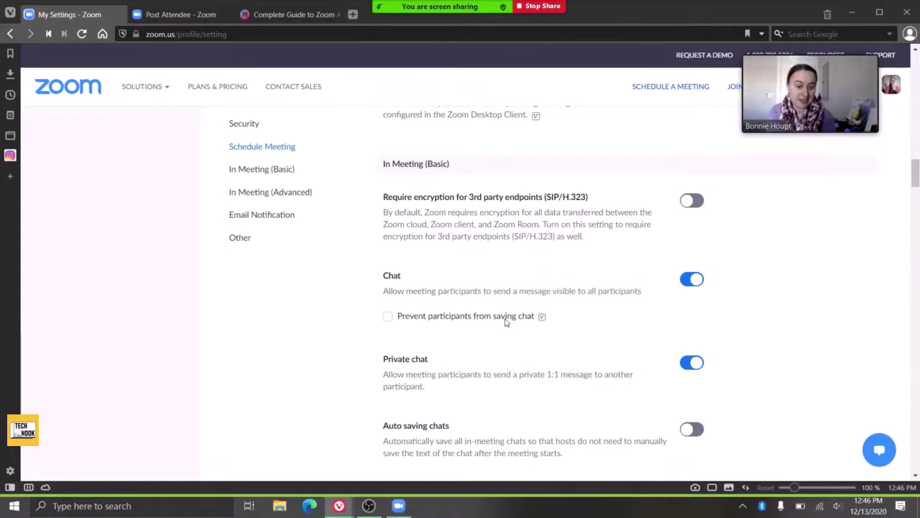
scroll(350, 376, down, 2)
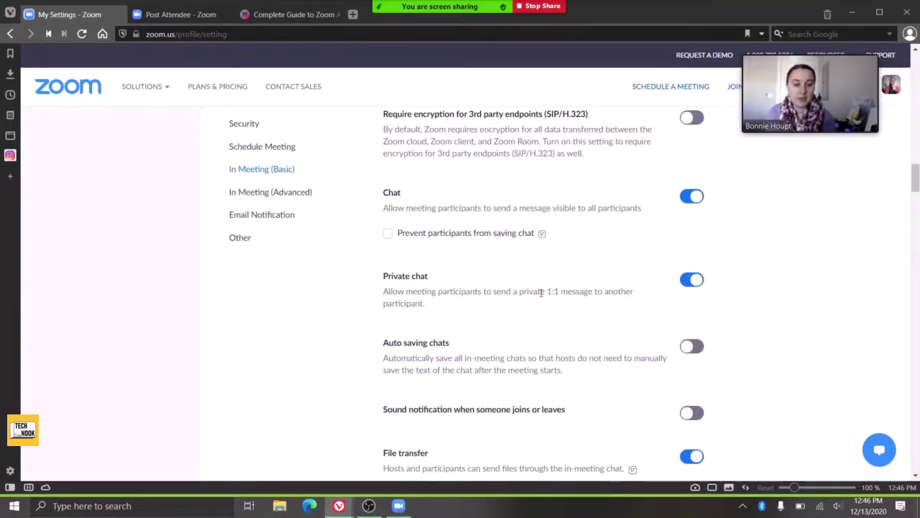
scroll(541, 292, down, 2)
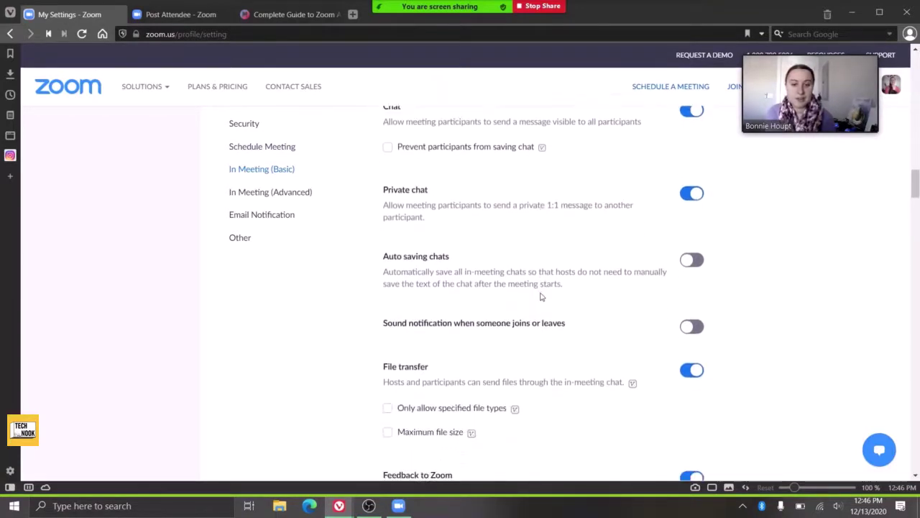
scroll(541, 296, down, 2)
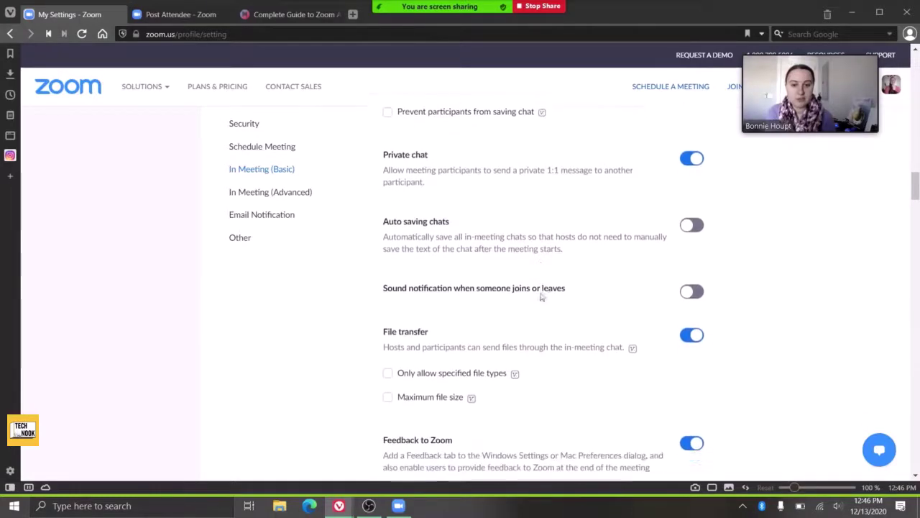
scroll(542, 296, down, 5)
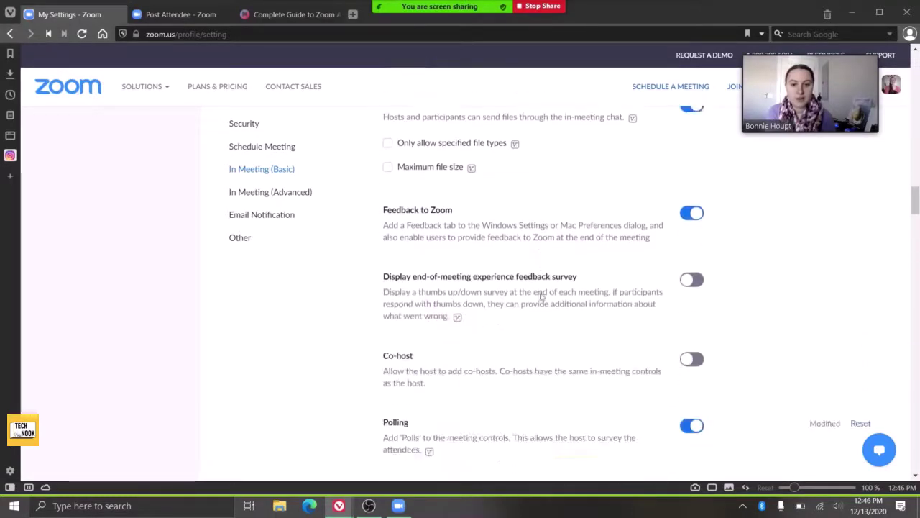
scroll(541, 296, down, 3)
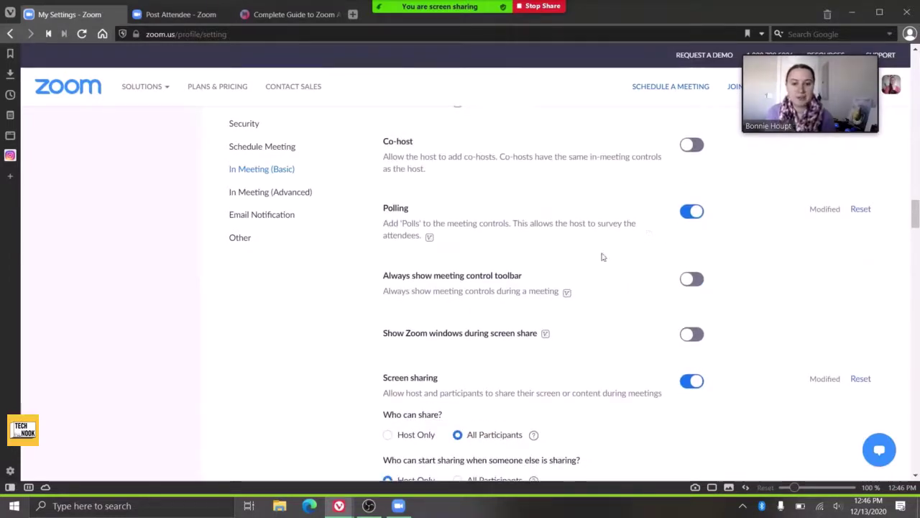
Step: Examine the In Meeting (Basic) options for screen sharing, annotation, whiteboard, remote control, nonverbal feedback and meeting reactions
scroll(383, 321, down, 2)
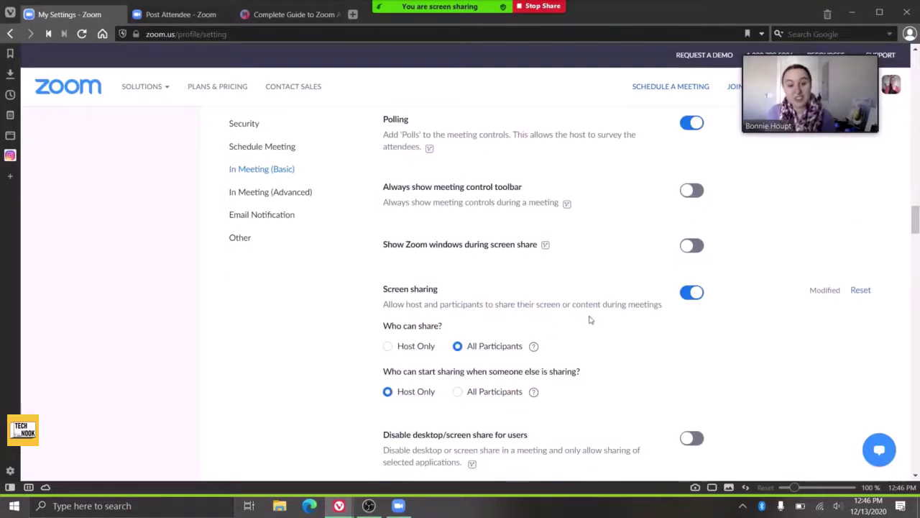
scroll(586, 318, down, 2)
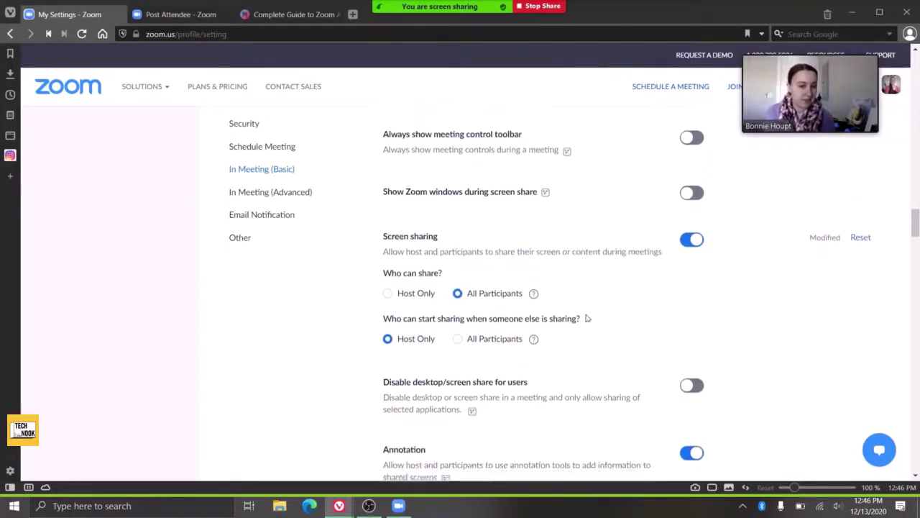
scroll(586, 318, down, 5)
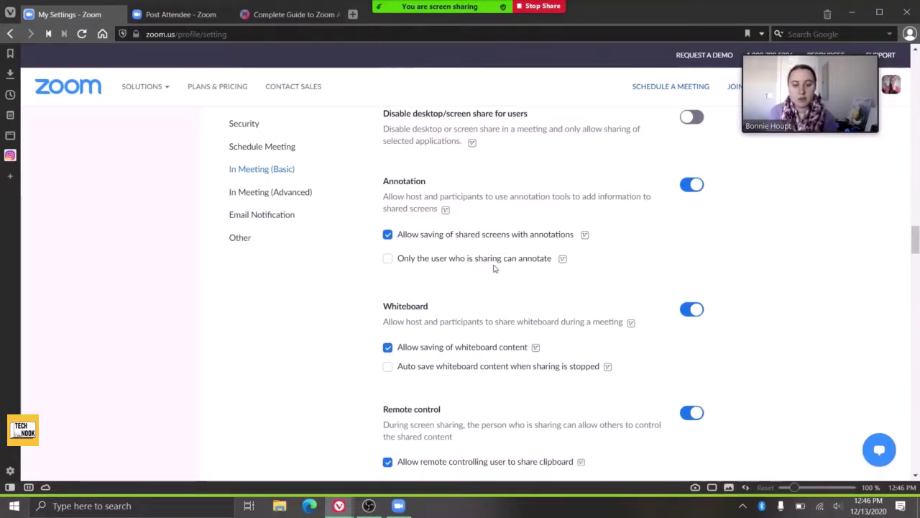
mouse_move(562, 258)
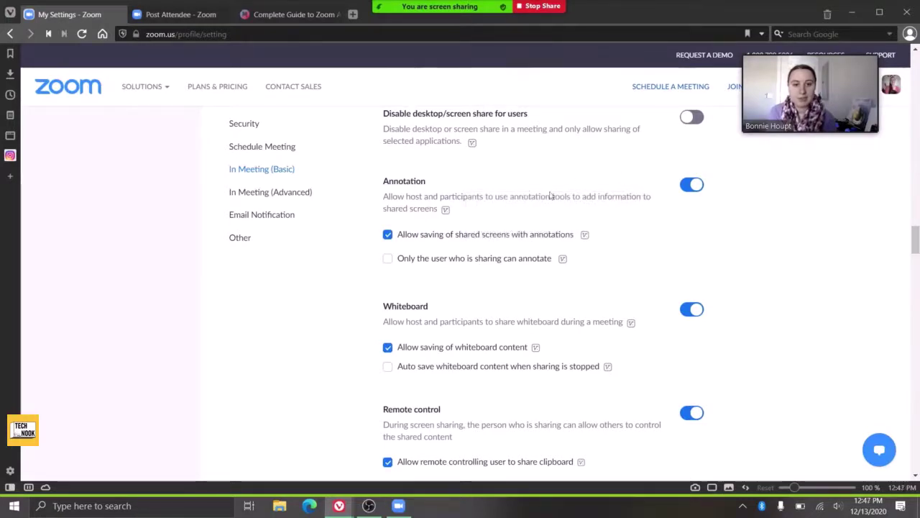
scroll(330, 327, down, 2)
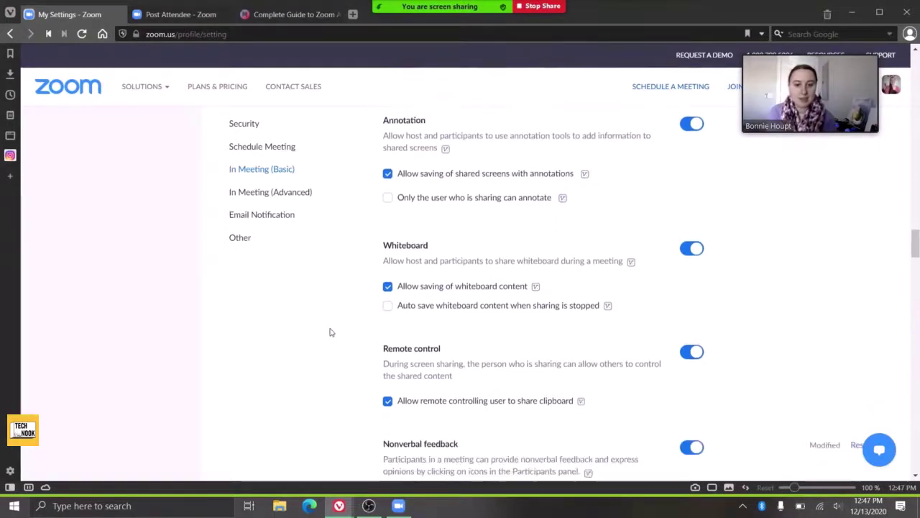
scroll(330, 332, down, 1)
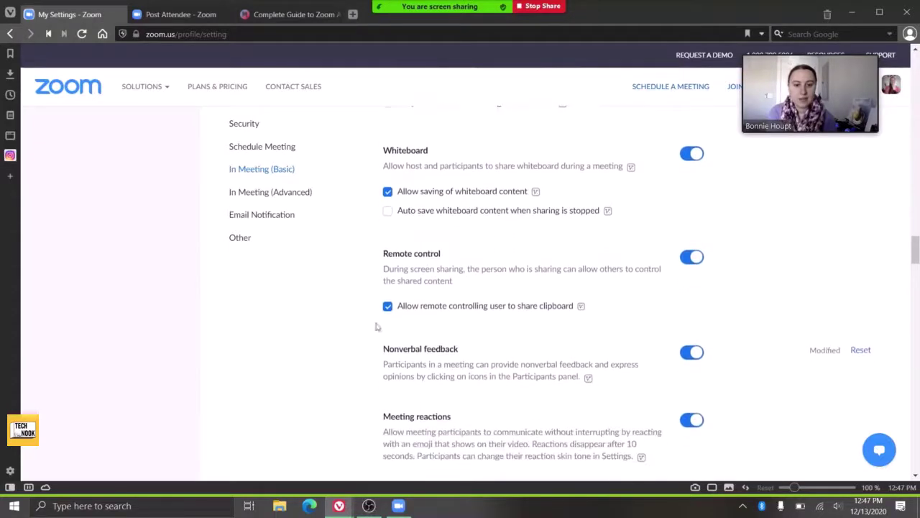
scroll(493, 325, down, 1)
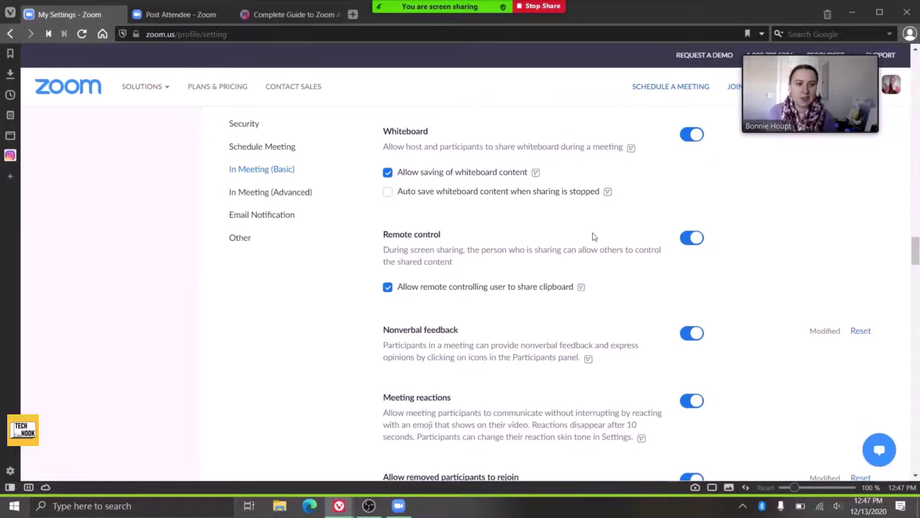
scroll(349, 333, down, 1)
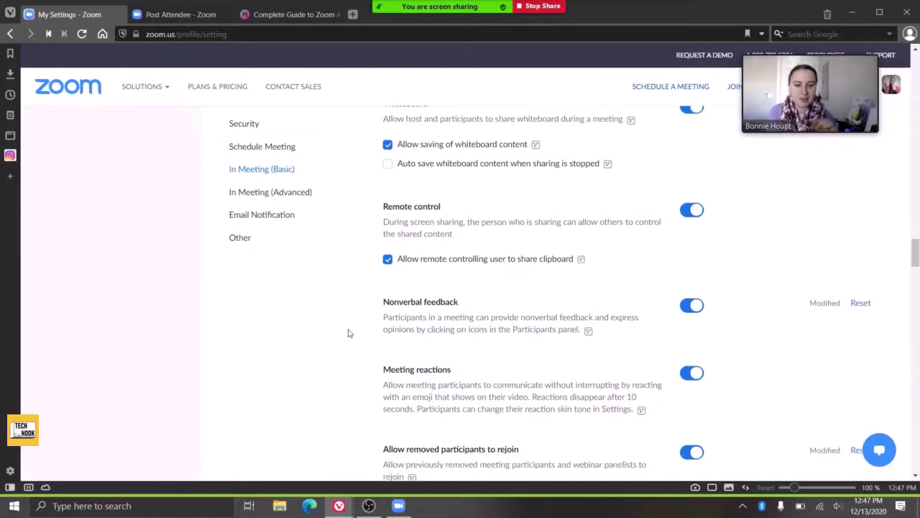
scroll(348, 333, down, 1)
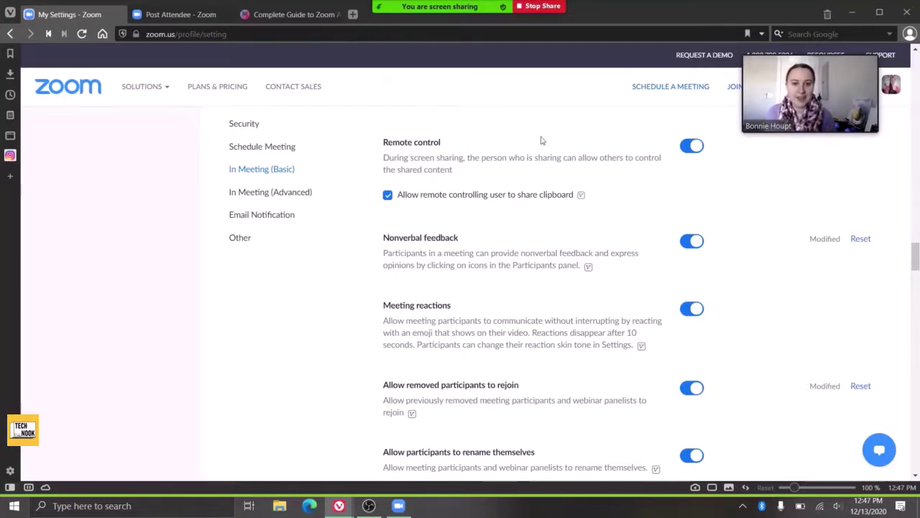
Step: Stop the screen share, show the participants list, and set the coffee-cup nonverbal feedback for the host
click(541, 7)
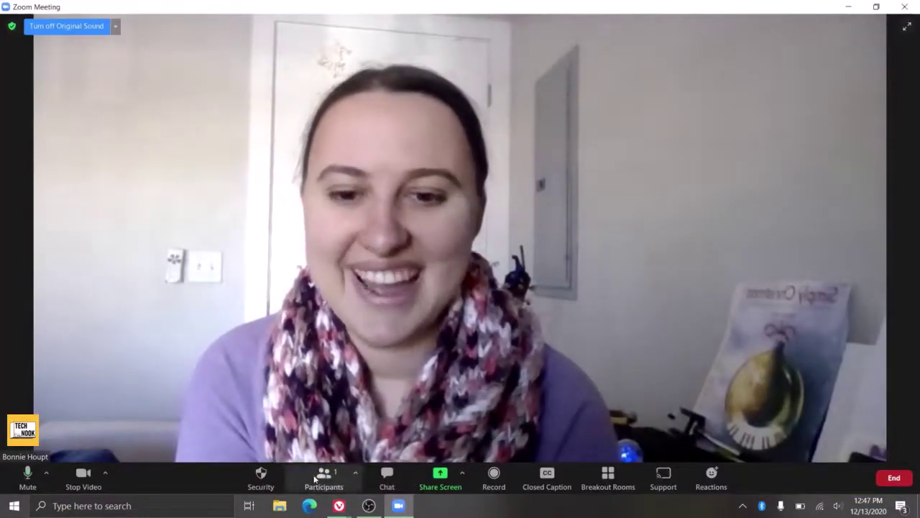
click(324, 476)
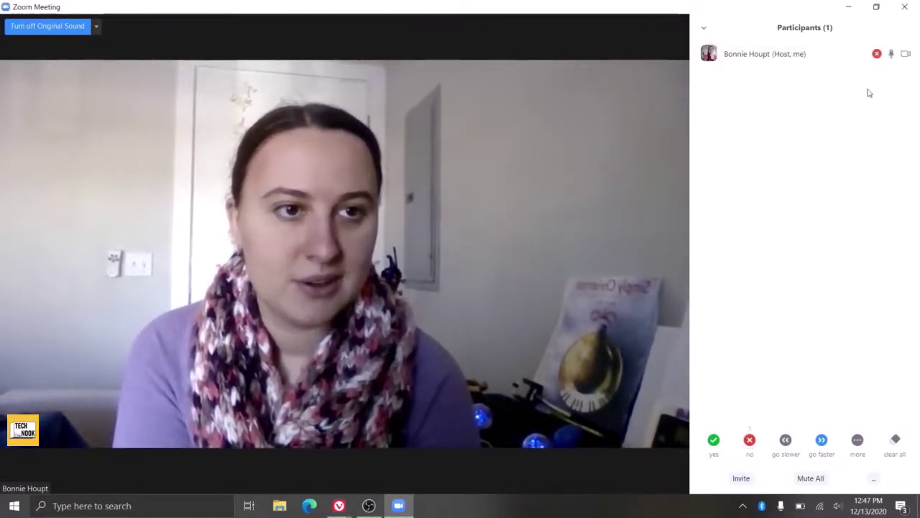
mouse_move(861, 446)
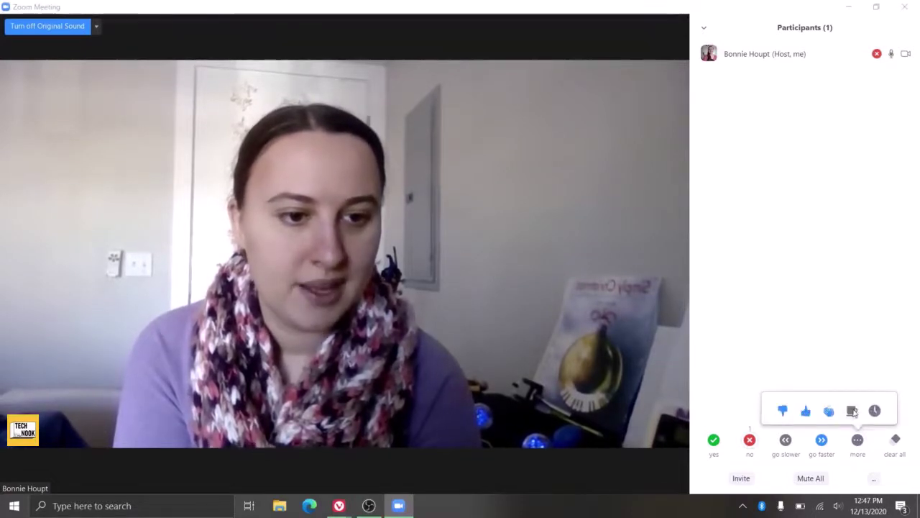
click(852, 411)
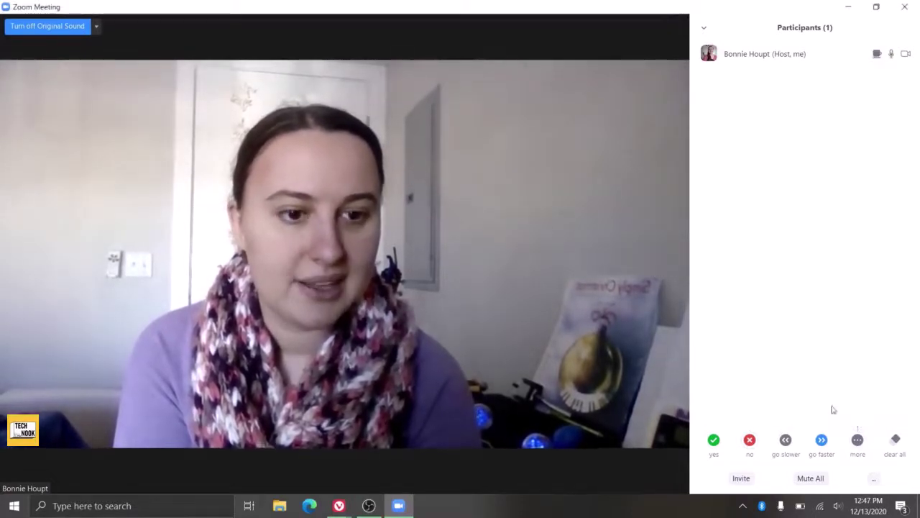
Step: View the Mute All options without muting anyone, and clear all nonverbal feedback from the participants list
click(807, 477)
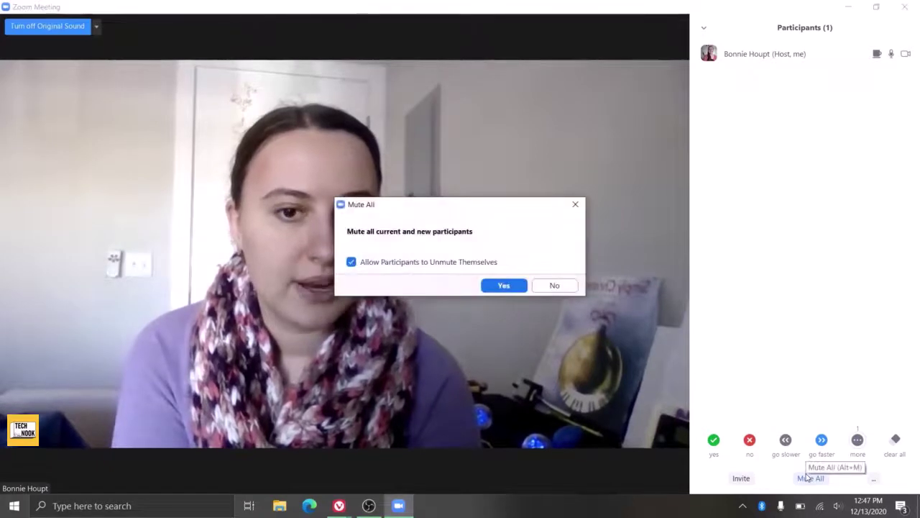
click(568, 285)
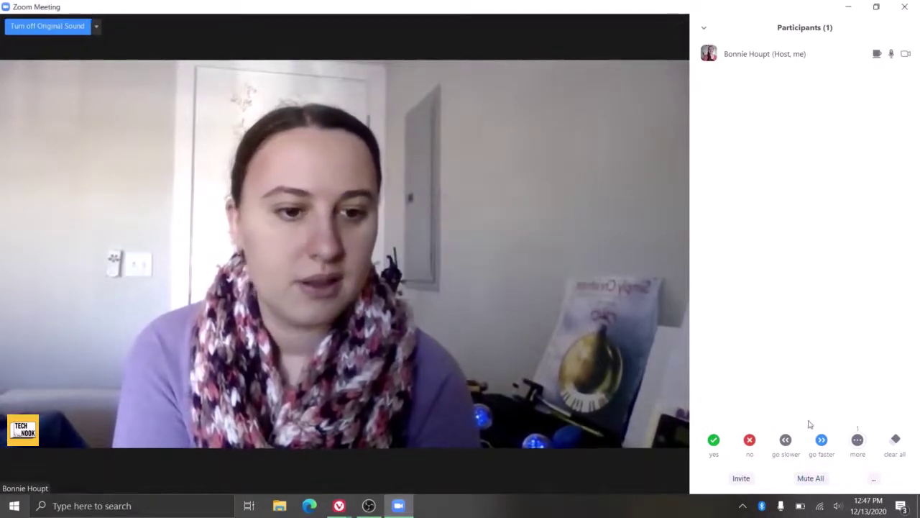
click(896, 450)
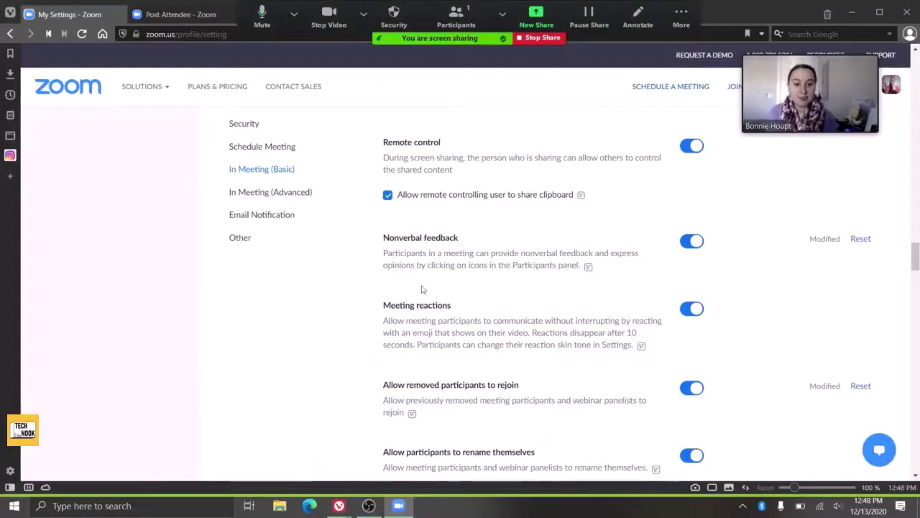
Step: Examine the remaining In Meeting (Basic) options for rejoining removed participants, renaming participants and hiding profile pictures
scroll(368, 347, down, 2)
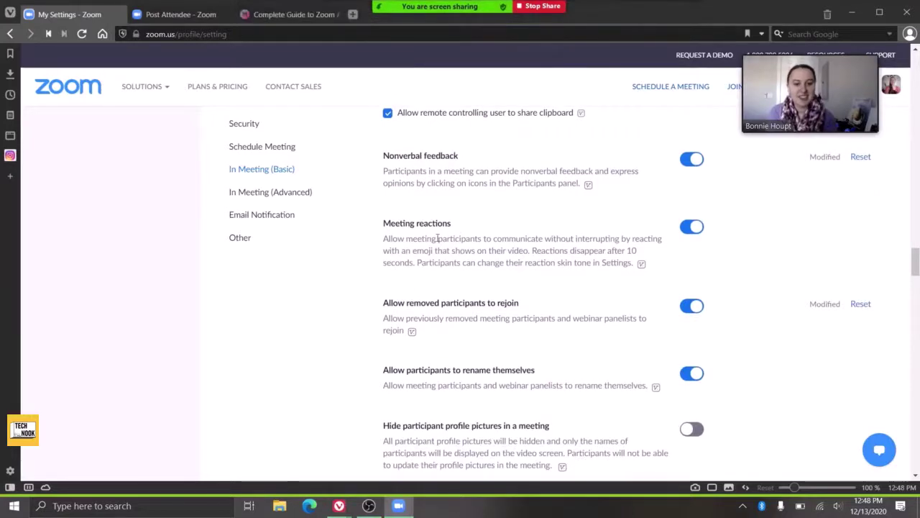
scroll(437, 238, down, 2)
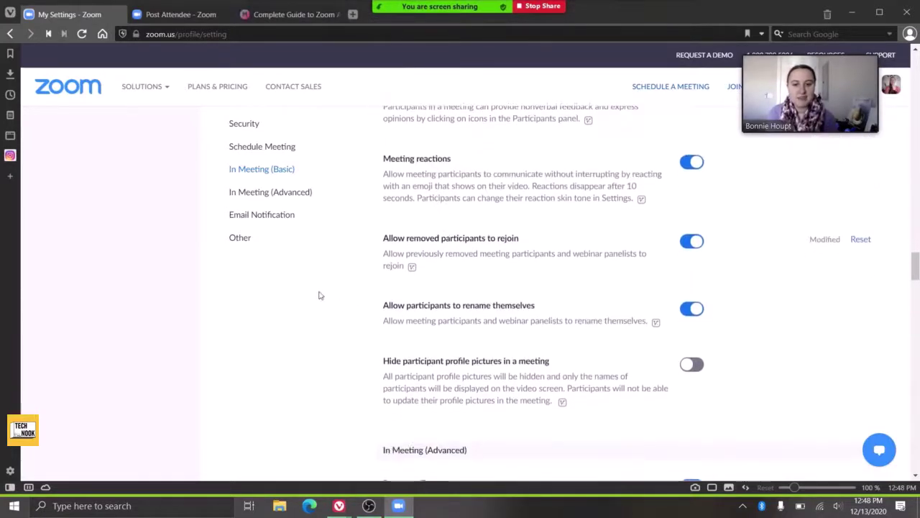
scroll(320, 294, down, 2)
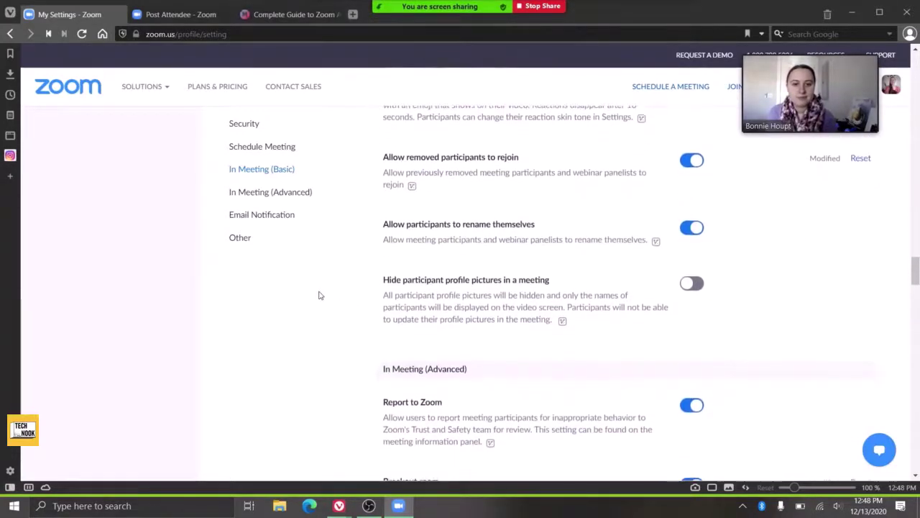
scroll(320, 295, down, 2)
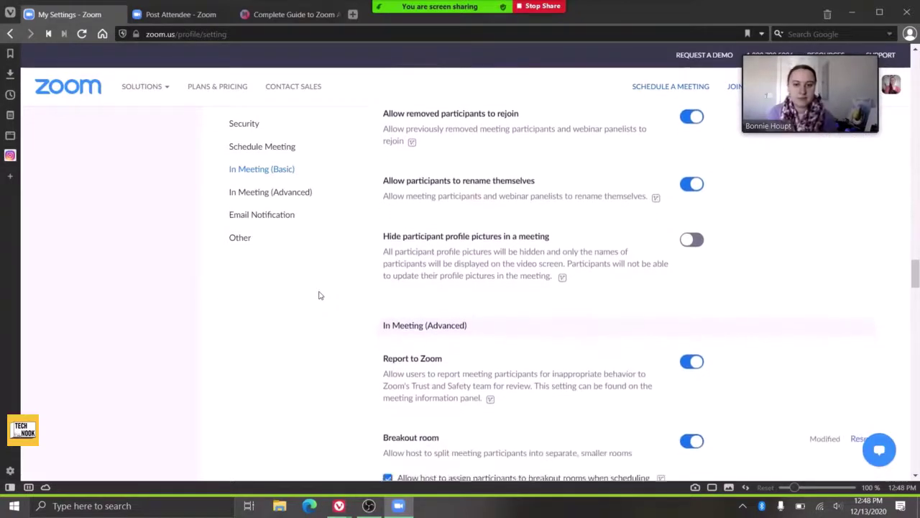
scroll(320, 295, down, 1)
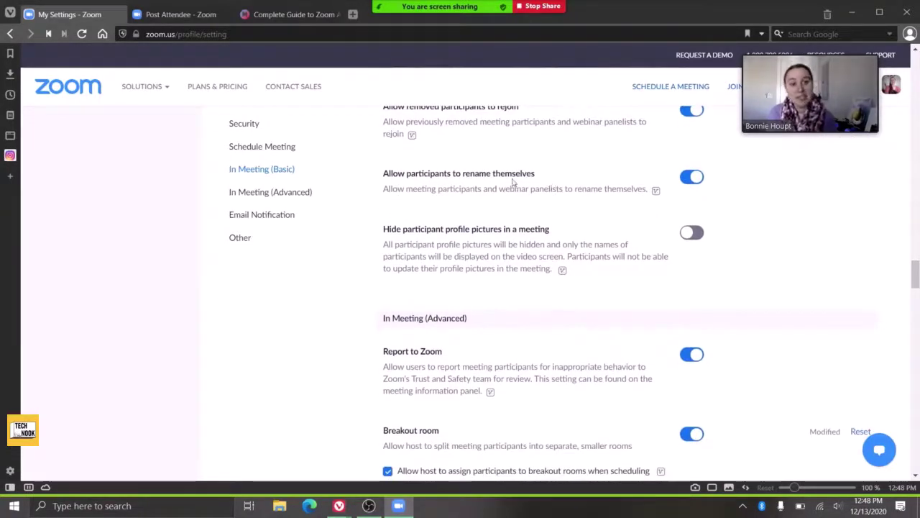
Step: Examine the In Meeting (Advanced) options, including breakout rooms, closed captioning, video filters, stereo audio, original sound, data center regions and permission to unmute
scroll(525, 173, down, 5)
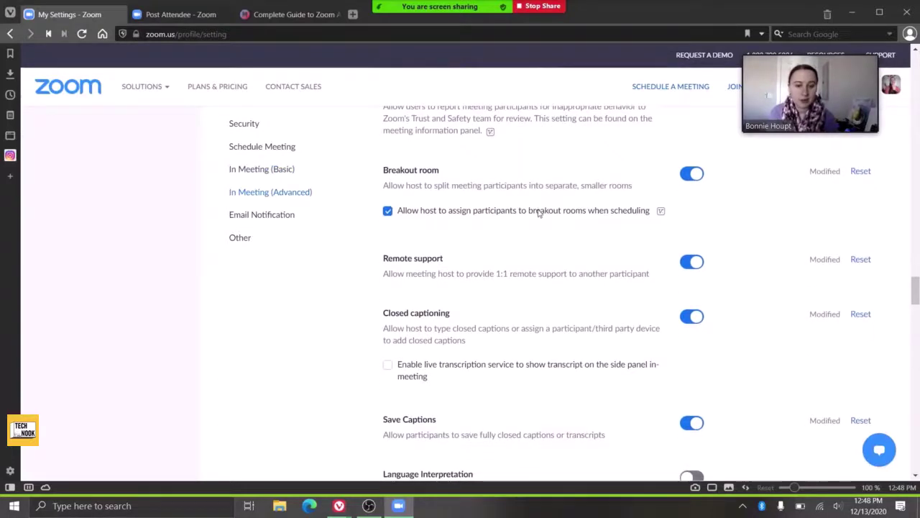
scroll(317, 301, down, 2)
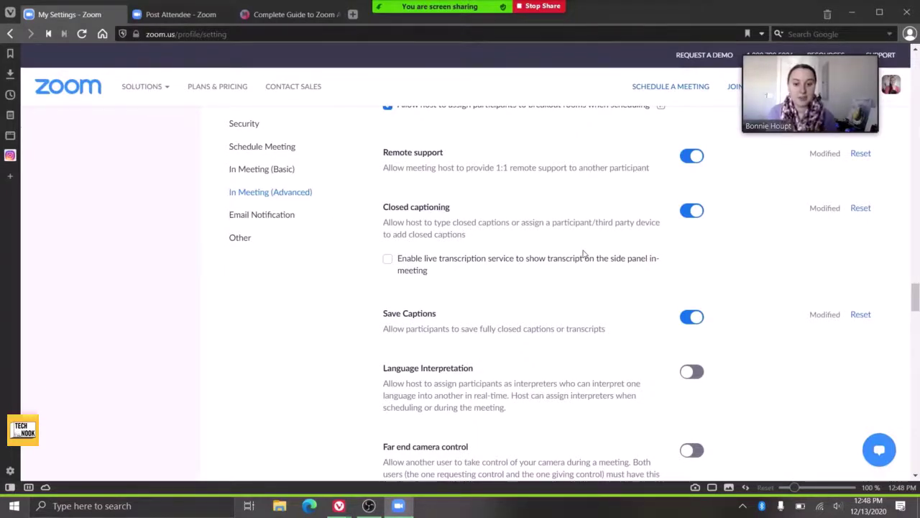
scroll(584, 253, down, 3)
scroll(583, 254, down, 5)
scroll(583, 254, down, 3)
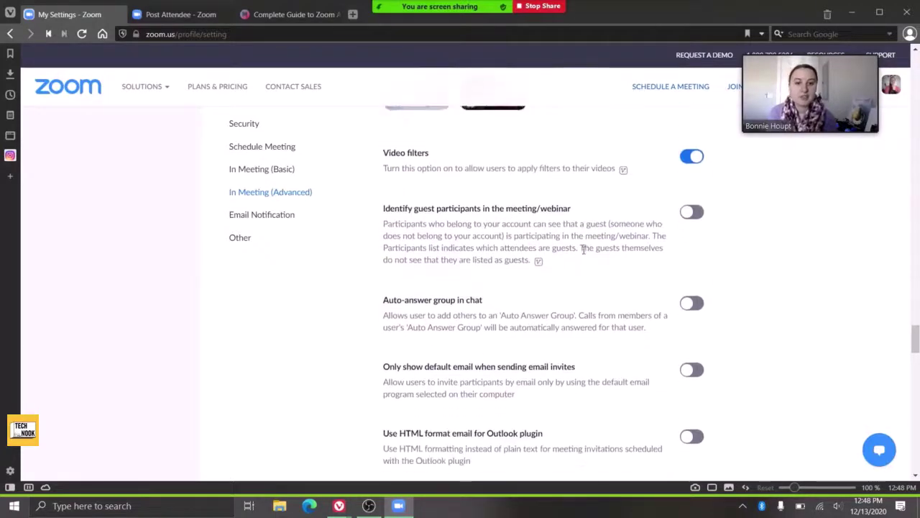
scroll(584, 253, down, 3)
scroll(578, 232, down, 2)
scroll(425, 283, down, 6)
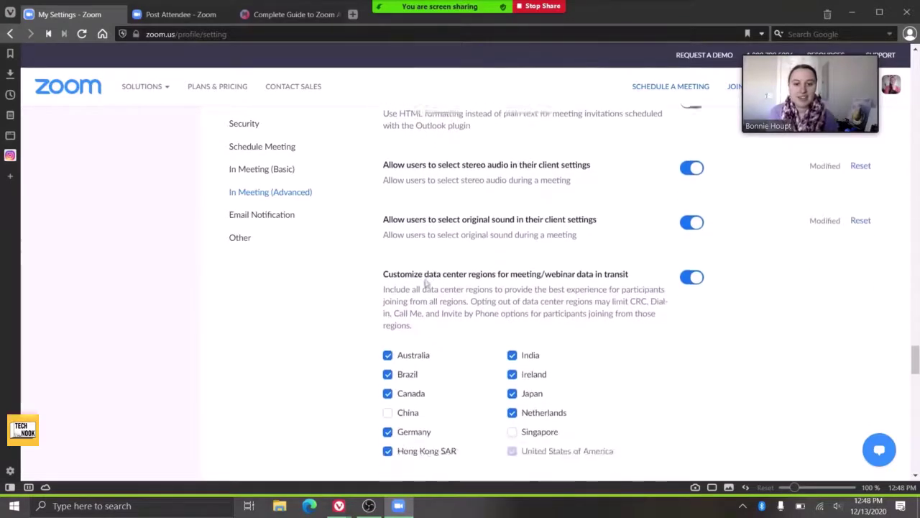
scroll(424, 279, down, 2)
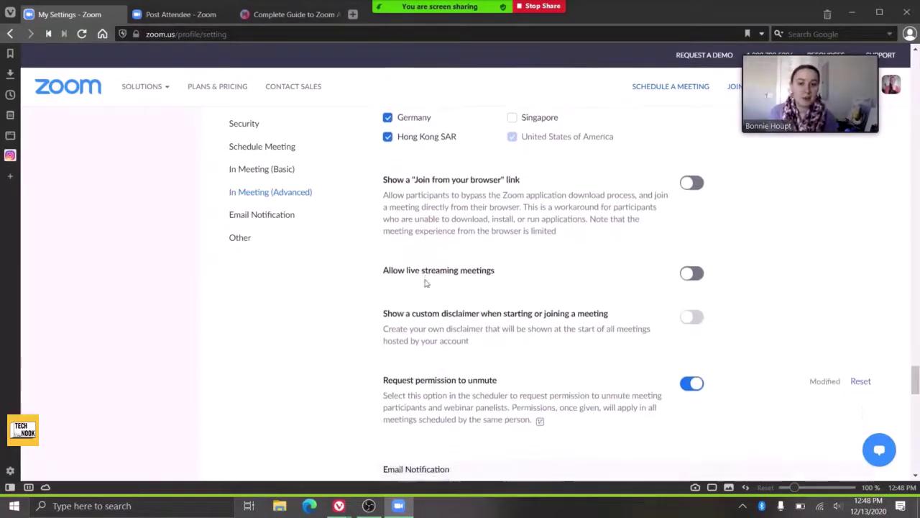
scroll(372, 312, down, 2)
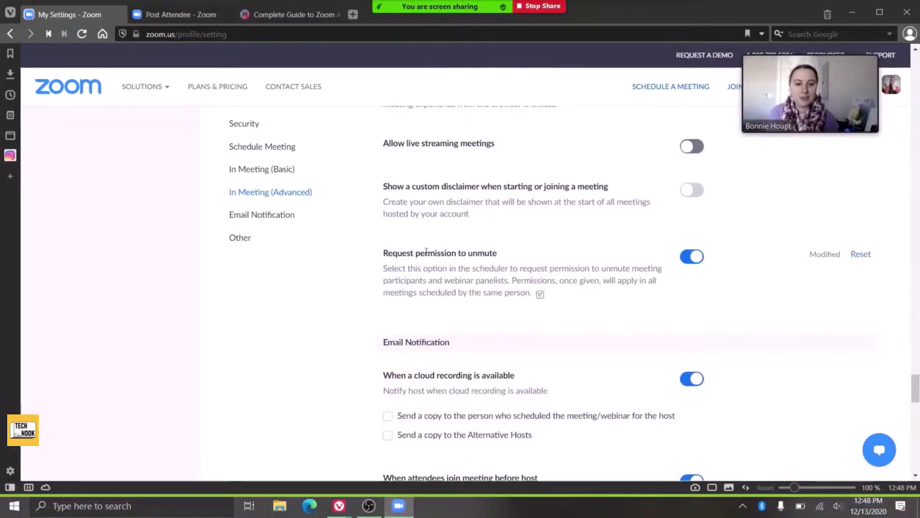
scroll(386, 360, down, 2)
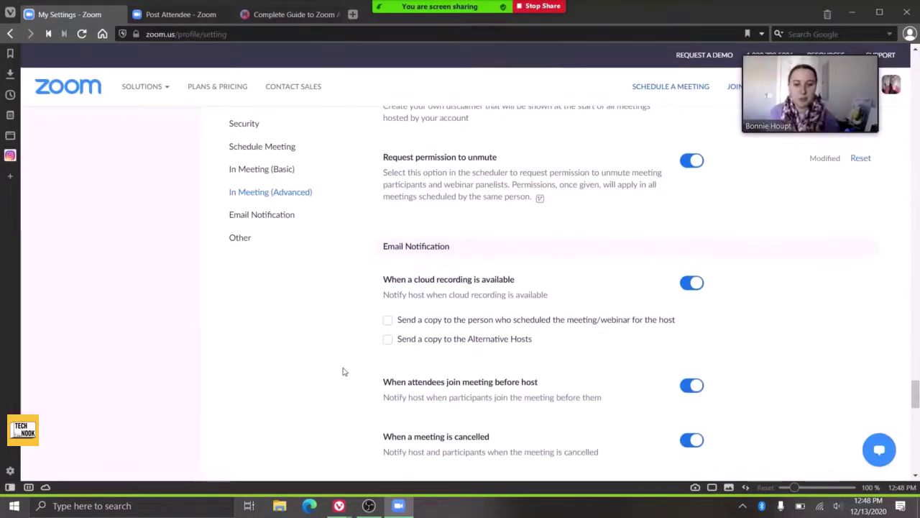
Step: Look through the Email Notification and Other options, and return to the beginning of the In Meeting (Basic) section
scroll(343, 371, down, 2)
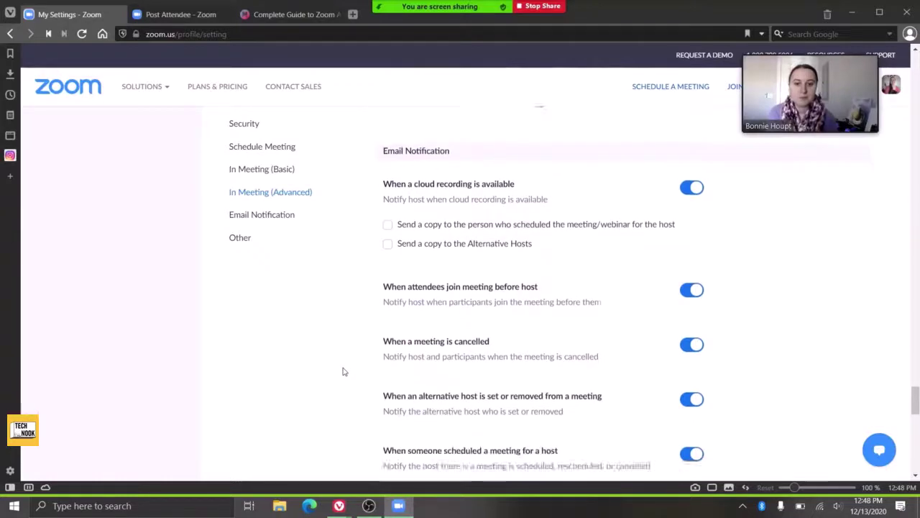
scroll(343, 371, down, 9)
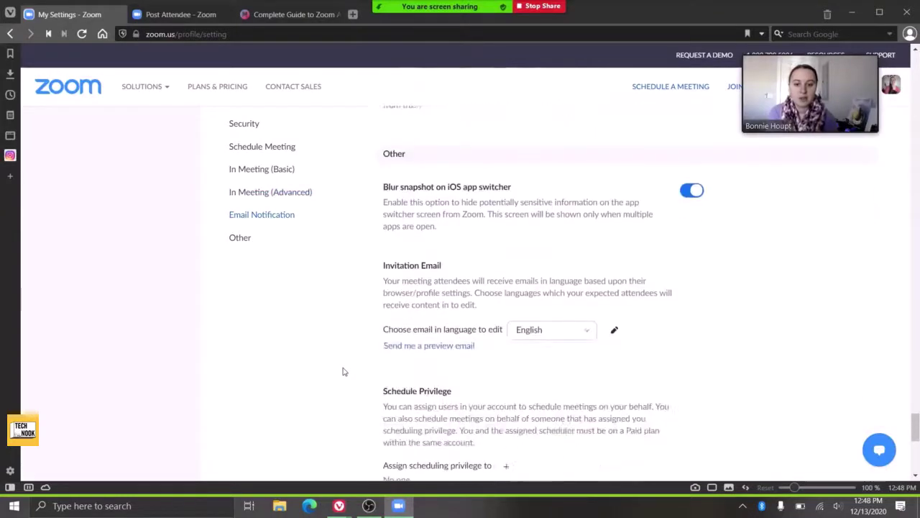
scroll(343, 371, down, 4)
scroll(343, 371, up, 2)
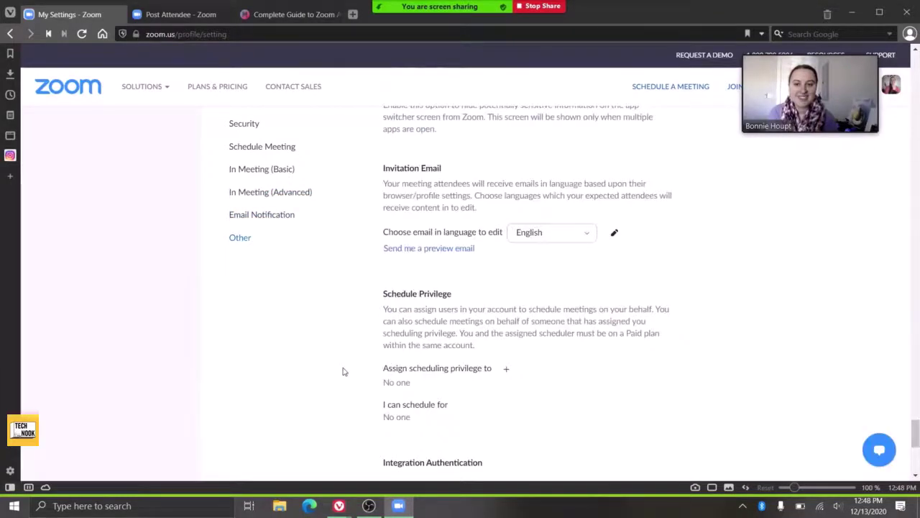
scroll(343, 371, up, 15)
scroll(343, 371, up, 20)
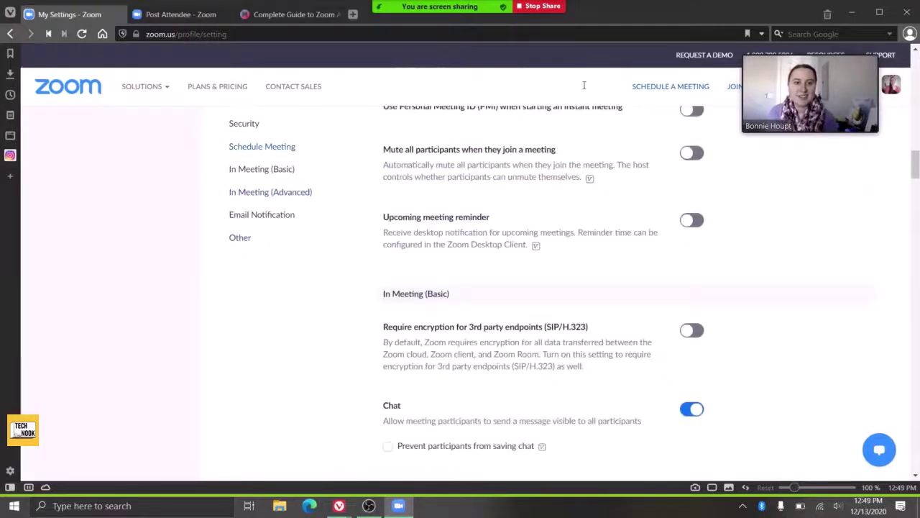